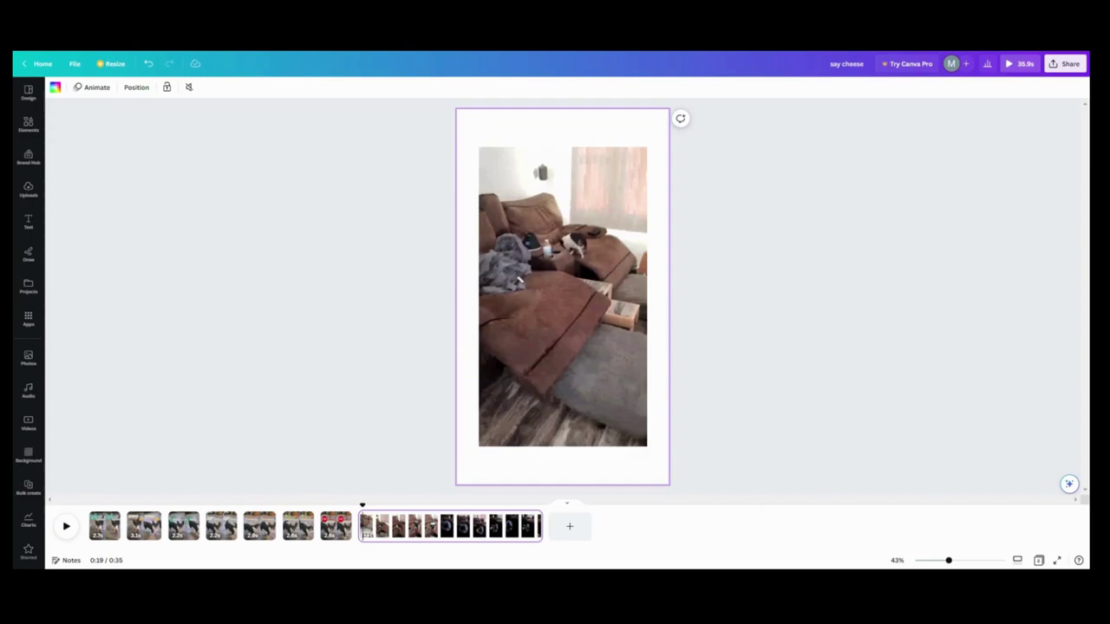
# Replay the dog video from the beginning, then stop the preview.
pyautogui.click(92, 527)
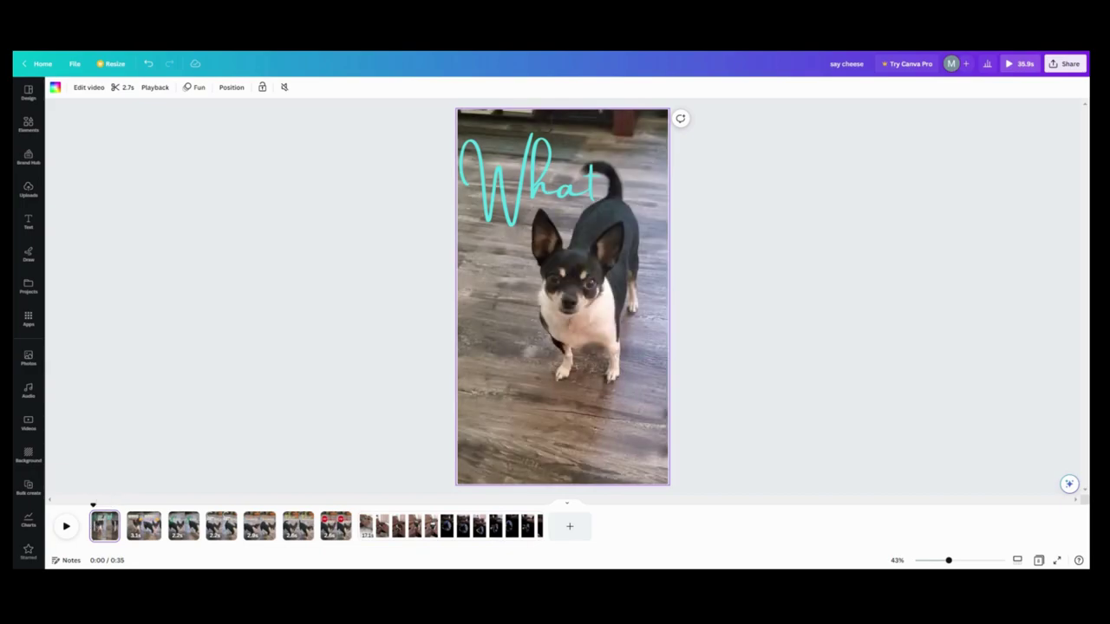
pyautogui.click(66, 527)
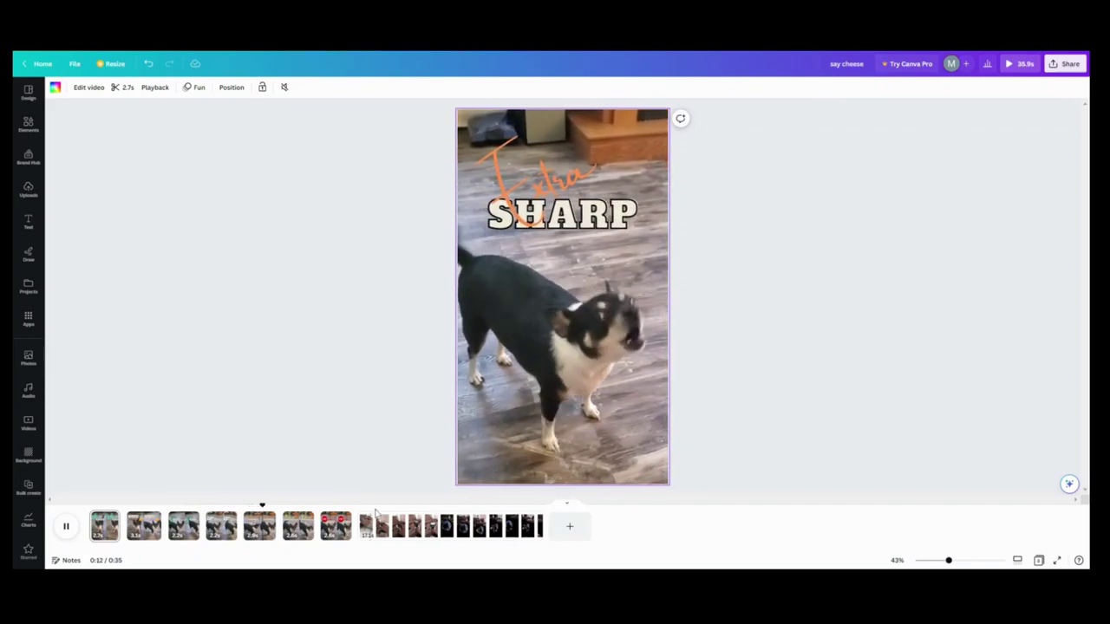
pyautogui.click(68, 529)
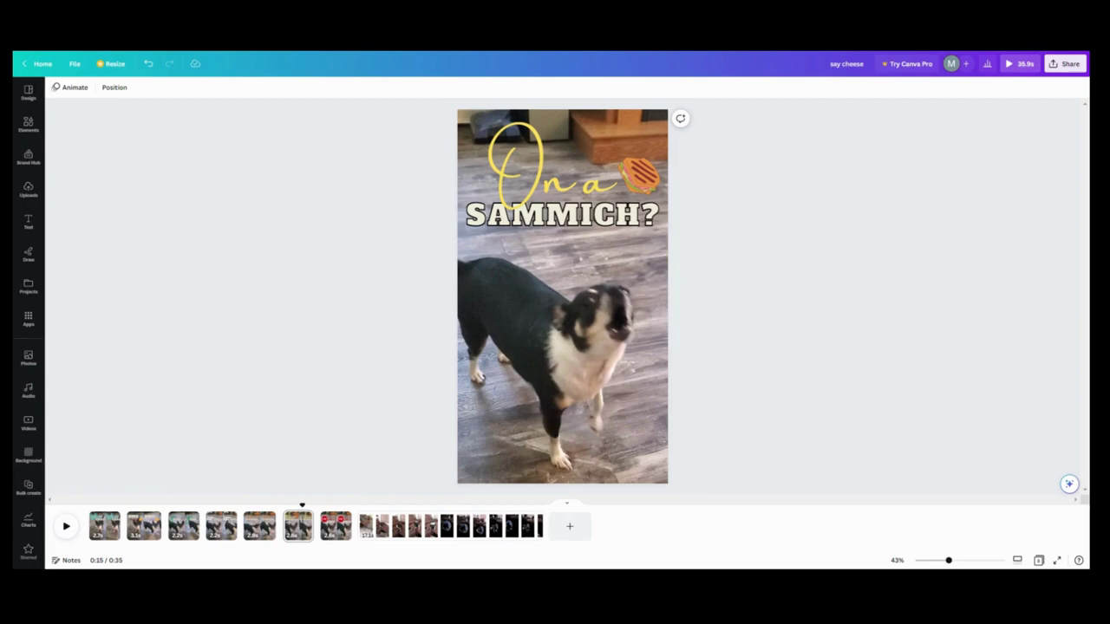
# On the couch clip, add the cold smooth & tasty, Sparkle, ACTION and DAZZLE text combinations.
pyautogui.click(364, 526)
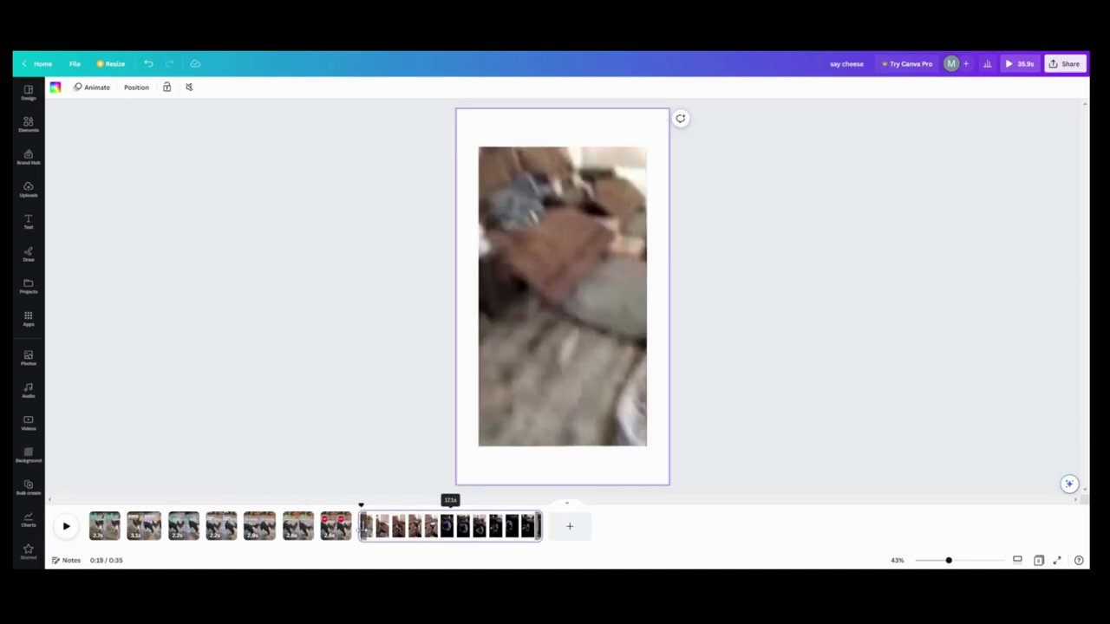
pyautogui.click(624, 169)
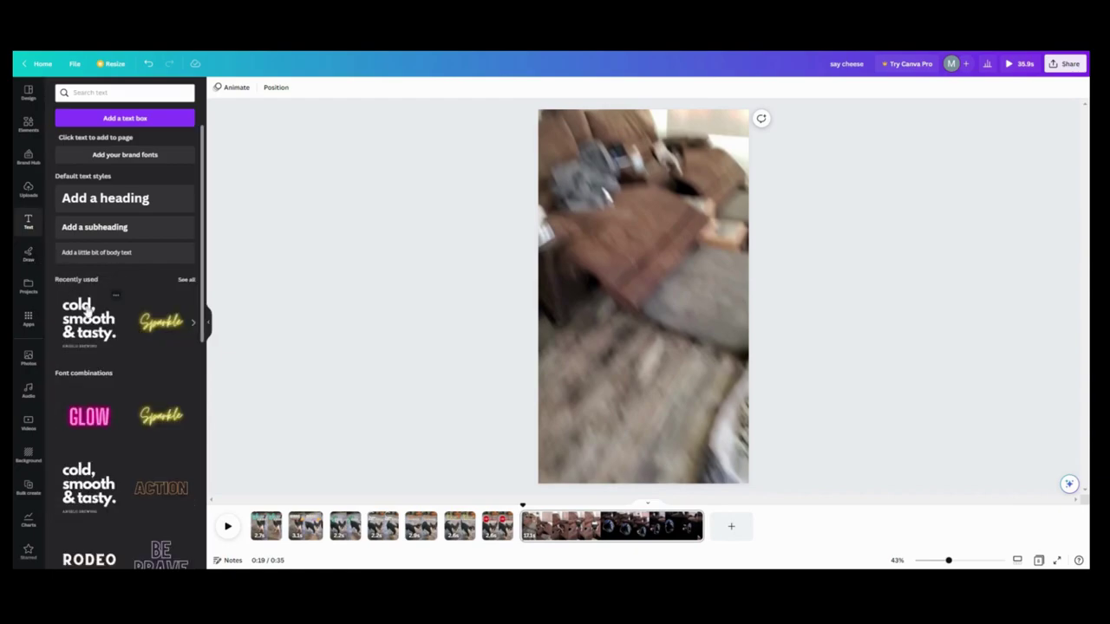
pyautogui.click(98, 317)
pyautogui.click(160, 414)
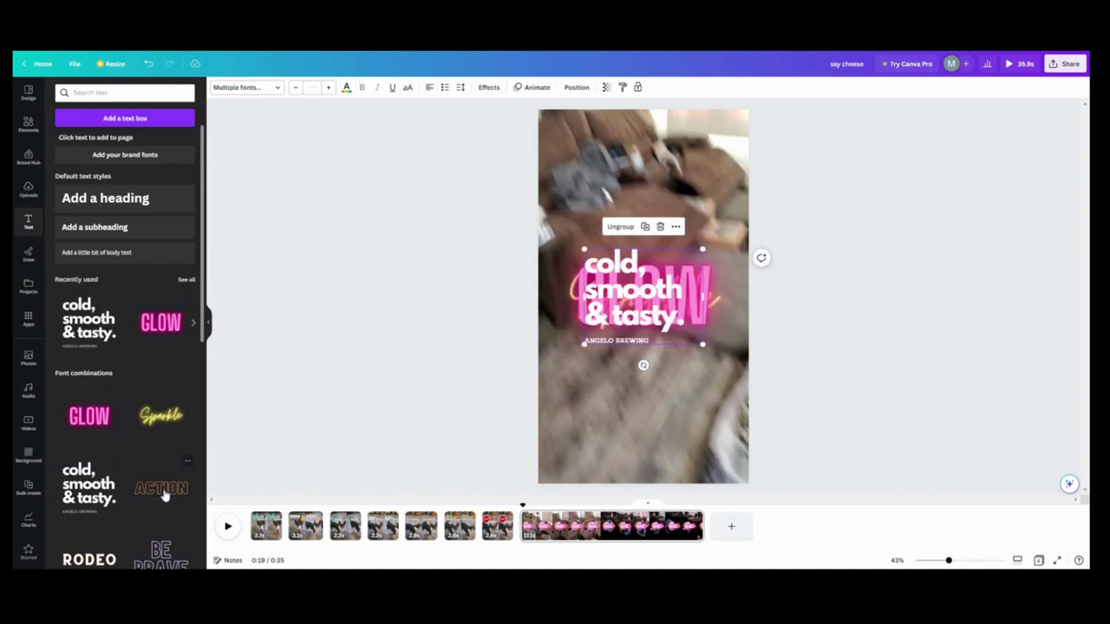
pyautogui.click(163, 492)
pyautogui.scroll(-5, 162, 485)
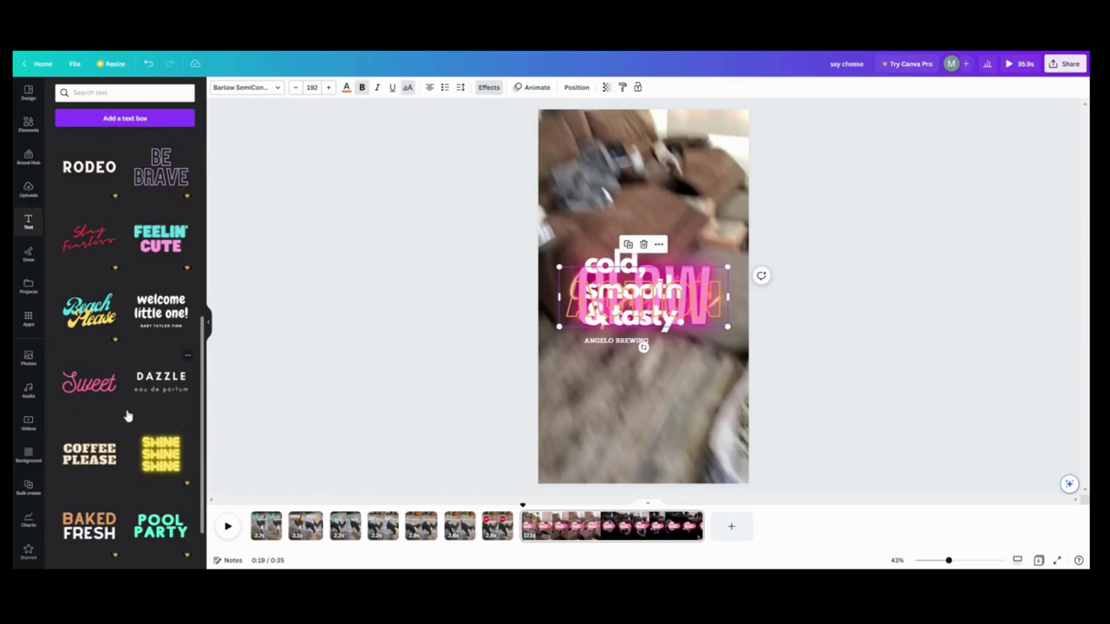
pyautogui.click(102, 392)
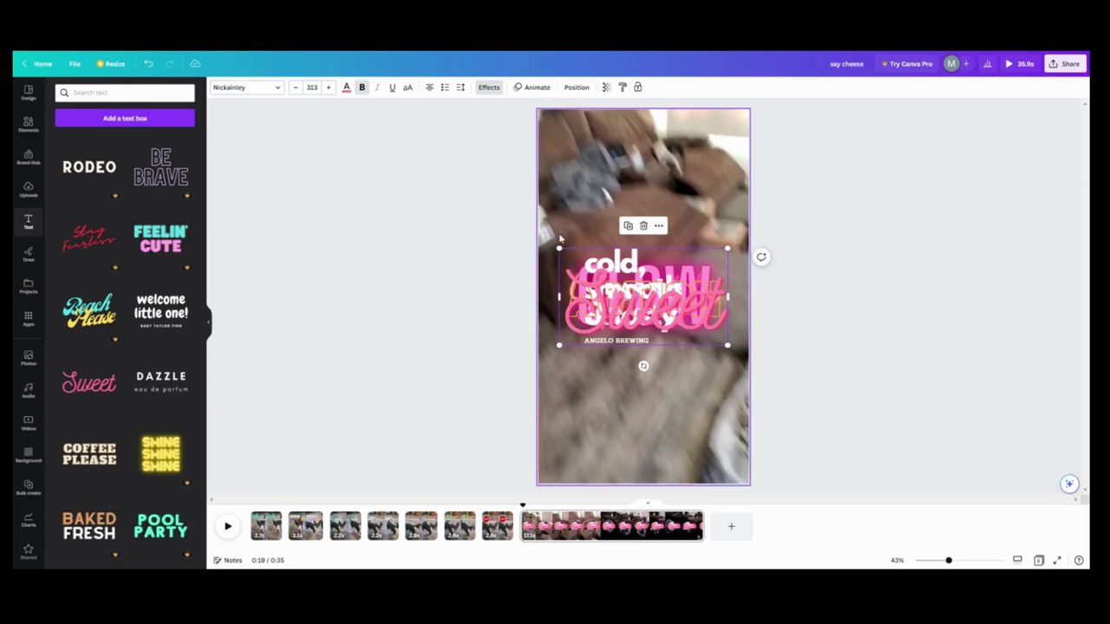
# Group the stacked text elements and show their timing as one bar per layer.
pyautogui.moveTo(561, 242); pyautogui.dragTo(724, 358)
pyautogui.hotkey('ctrl', 'g')
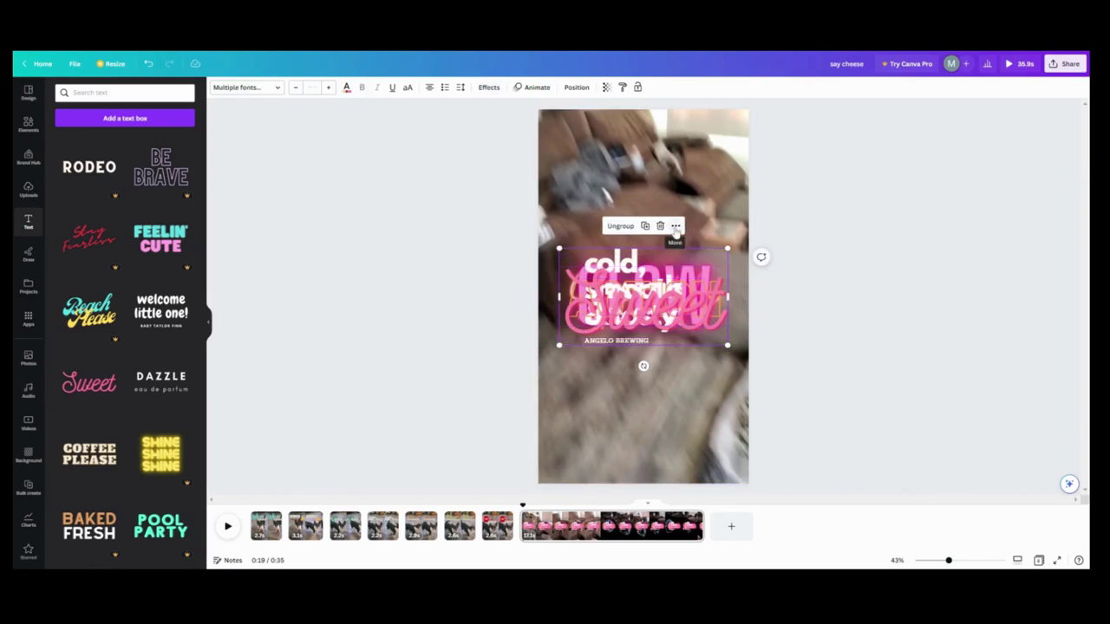
pyautogui.click(676, 227)
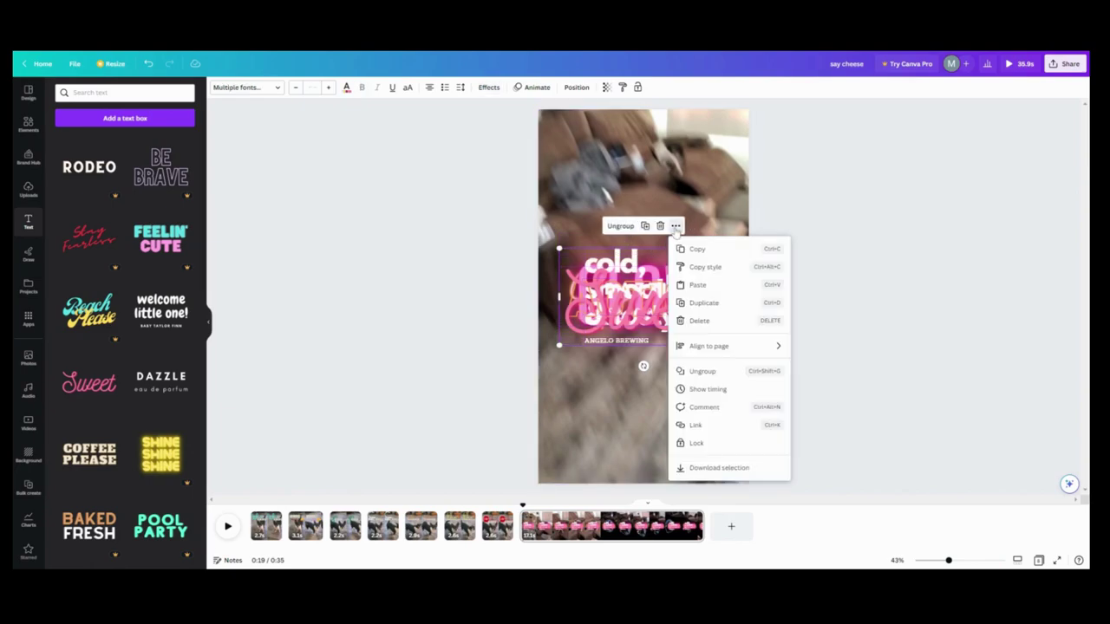
pyautogui.click(703, 392)
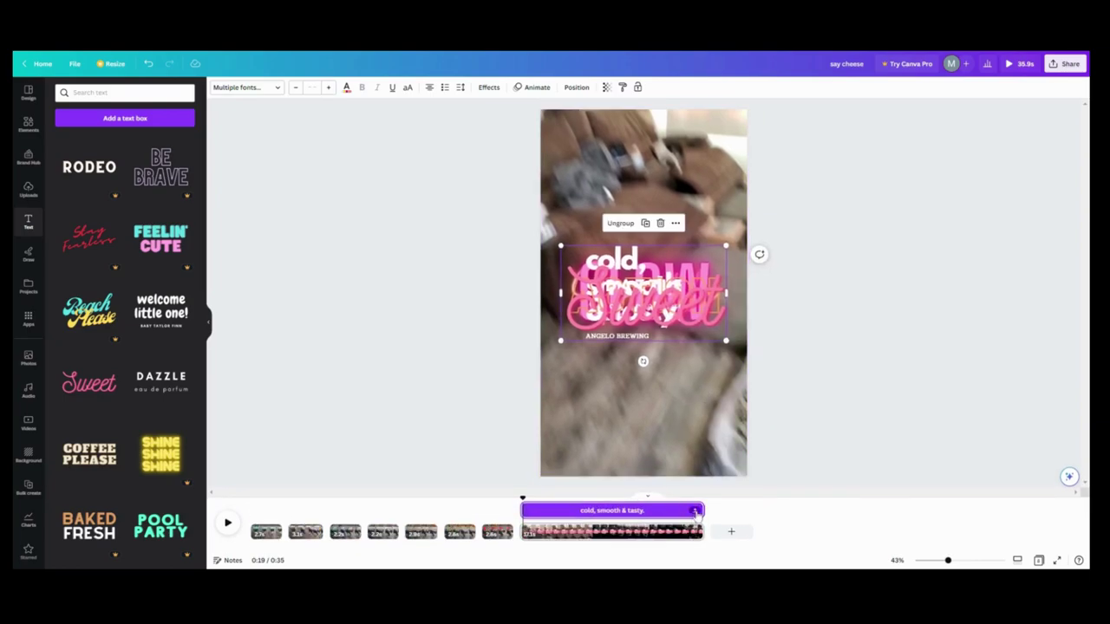
pyautogui.click(696, 512)
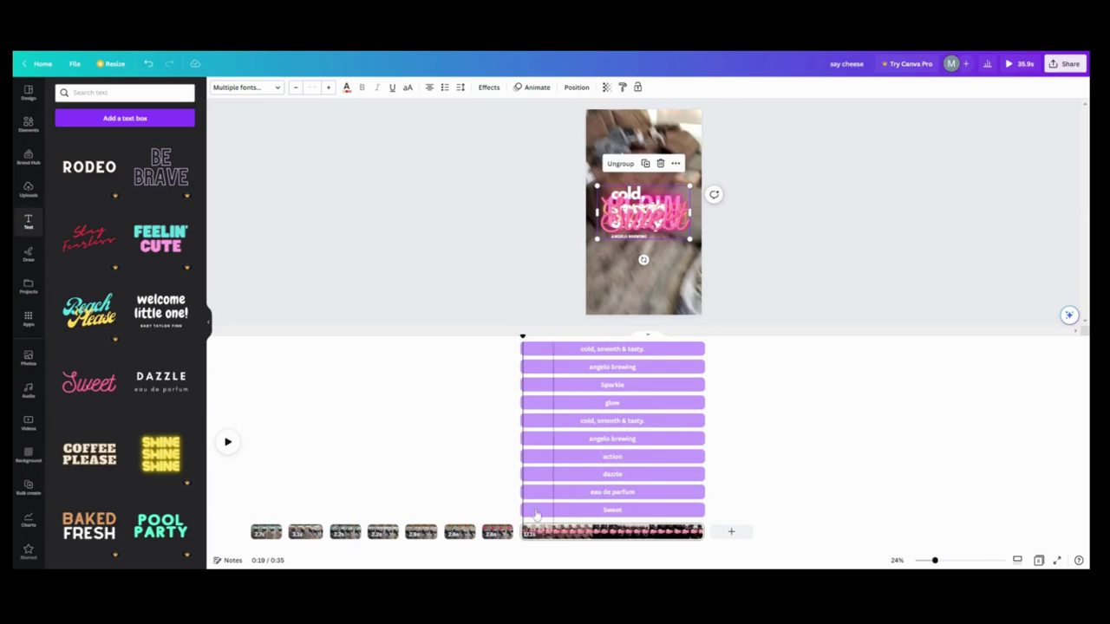
# Make Sweet and ACTION appear later and the eau de parfum text disappear earlier.
pyautogui.moveTo(523, 512); pyautogui.dragTo(615, 514)
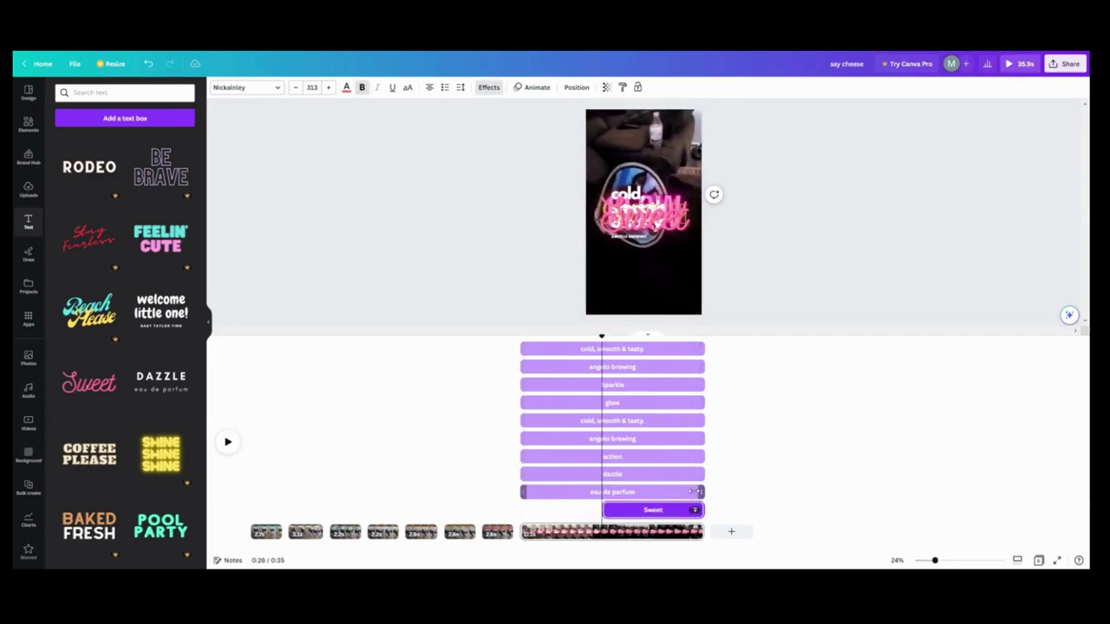
pyautogui.moveTo(698, 492); pyautogui.dragTo(645, 492)
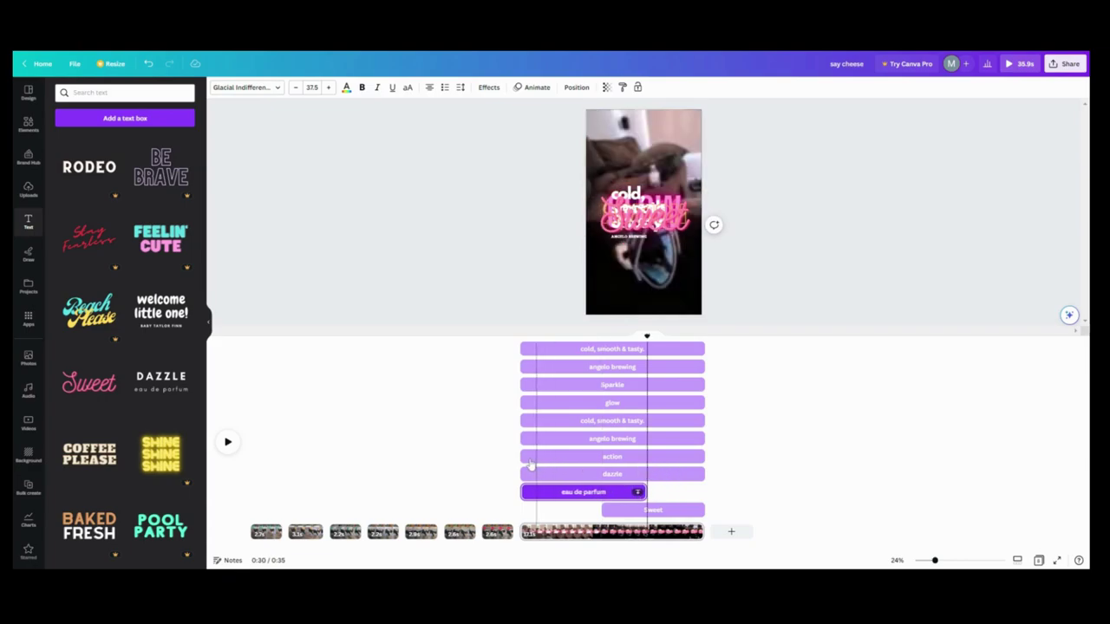
pyautogui.click(525, 457)
pyautogui.moveTo(524, 457); pyautogui.dragTo(604, 453)
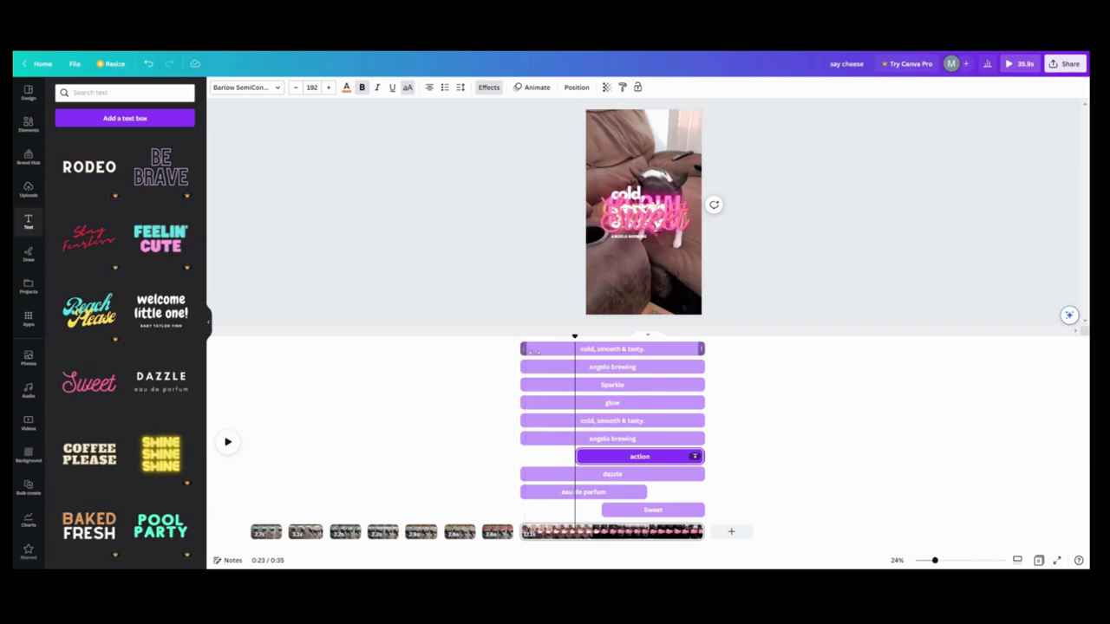
# Delay both cold smooth & tasty texts, Sparkle and GLOW; end ANGELO BREWING earlier.
pyautogui.moveTo(530, 351); pyautogui.dragTo(603, 350)
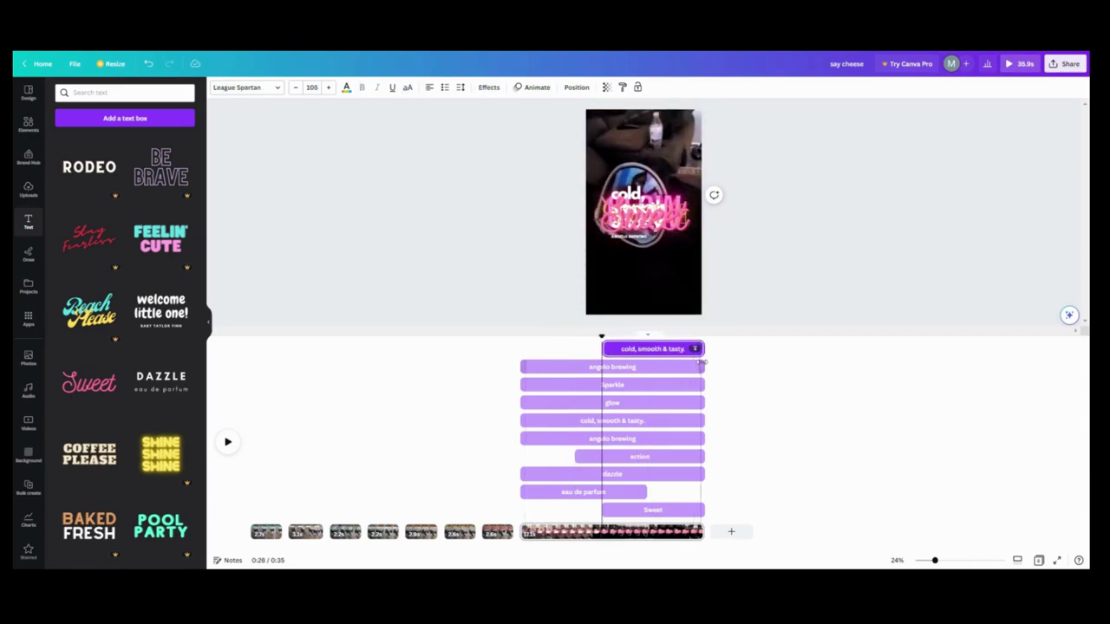
pyautogui.moveTo(699, 368); pyautogui.dragTo(635, 367)
pyautogui.moveTo(523, 385); pyautogui.dragTo(610, 385)
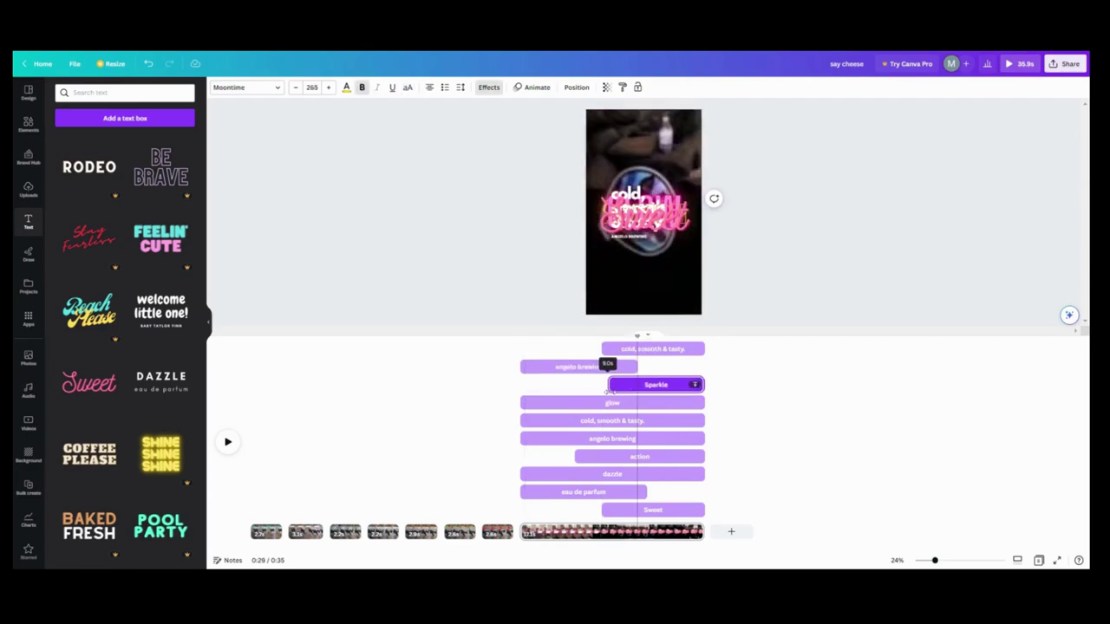
pyautogui.moveTo(543, 405); pyautogui.dragTo(593, 404)
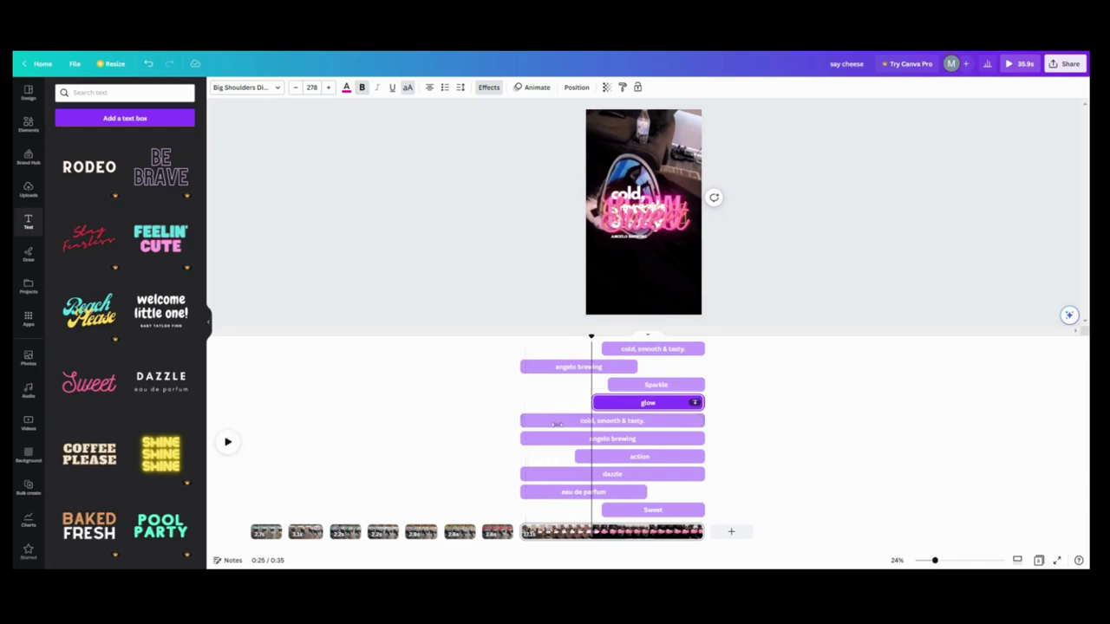
pyautogui.moveTo(524, 423); pyautogui.dragTo(568, 421)
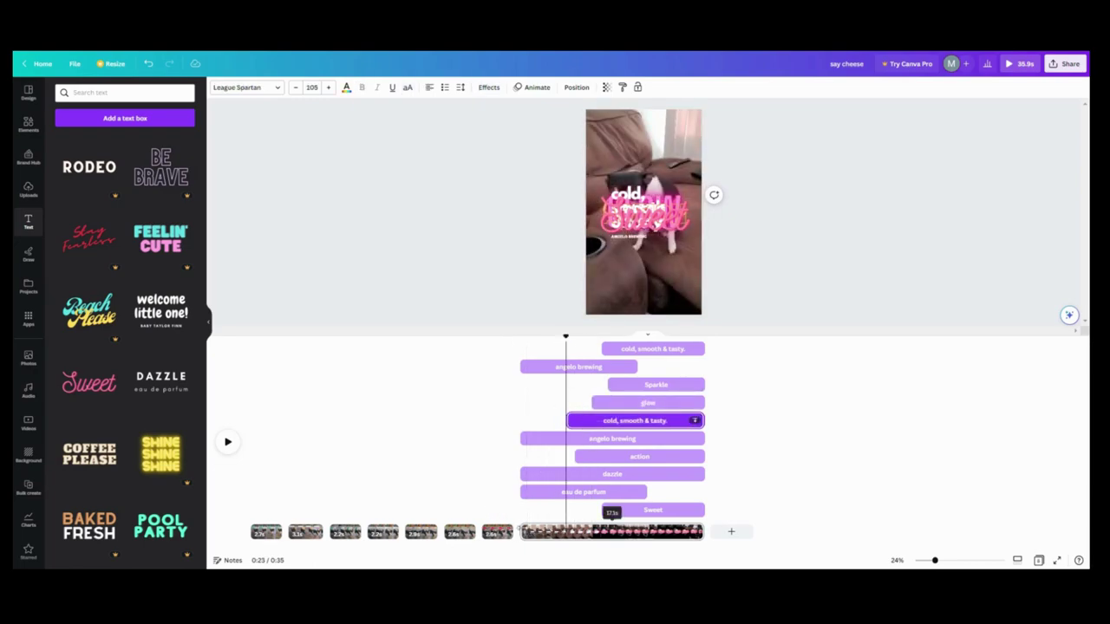
pyautogui.click(611, 530)
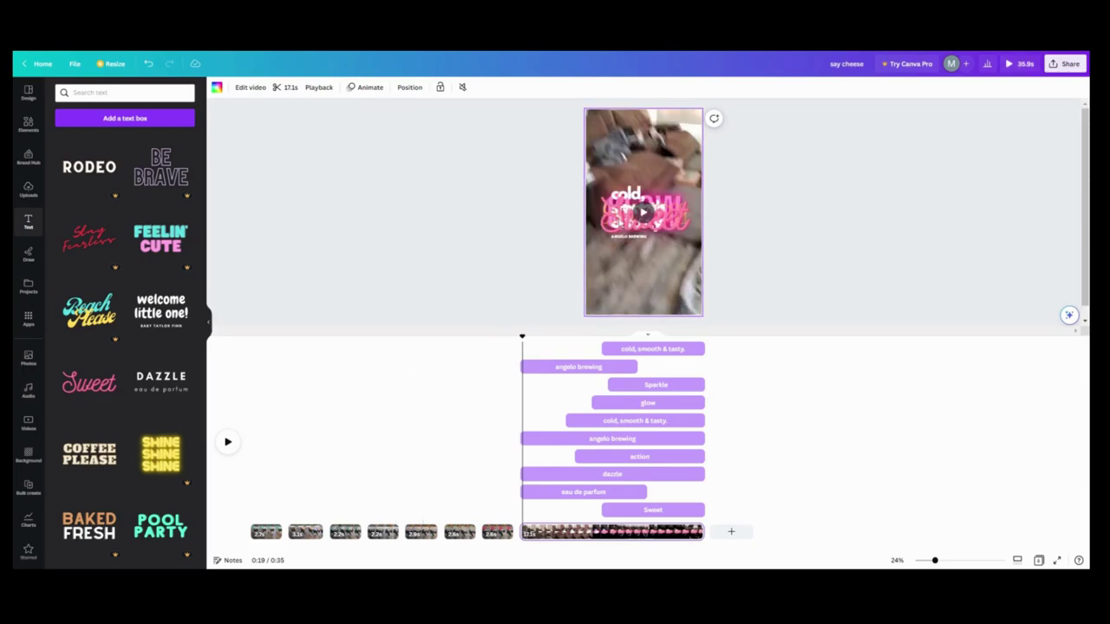
# Select the background video layer in the Layers list and choose Hide timing.
pyautogui.click(643, 210)
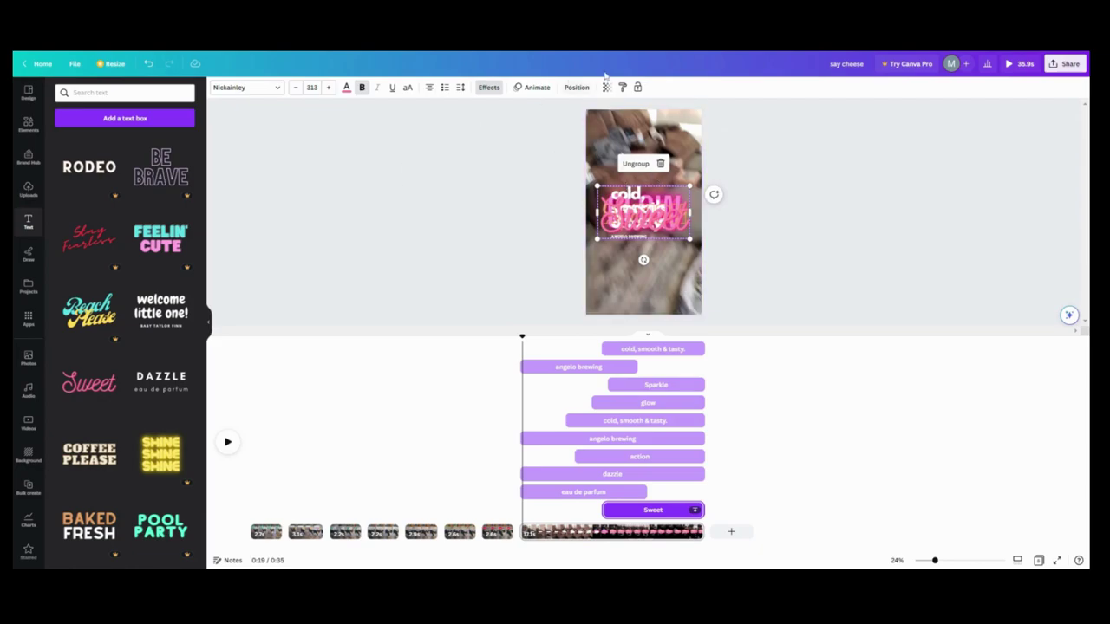
pyautogui.click(576, 87)
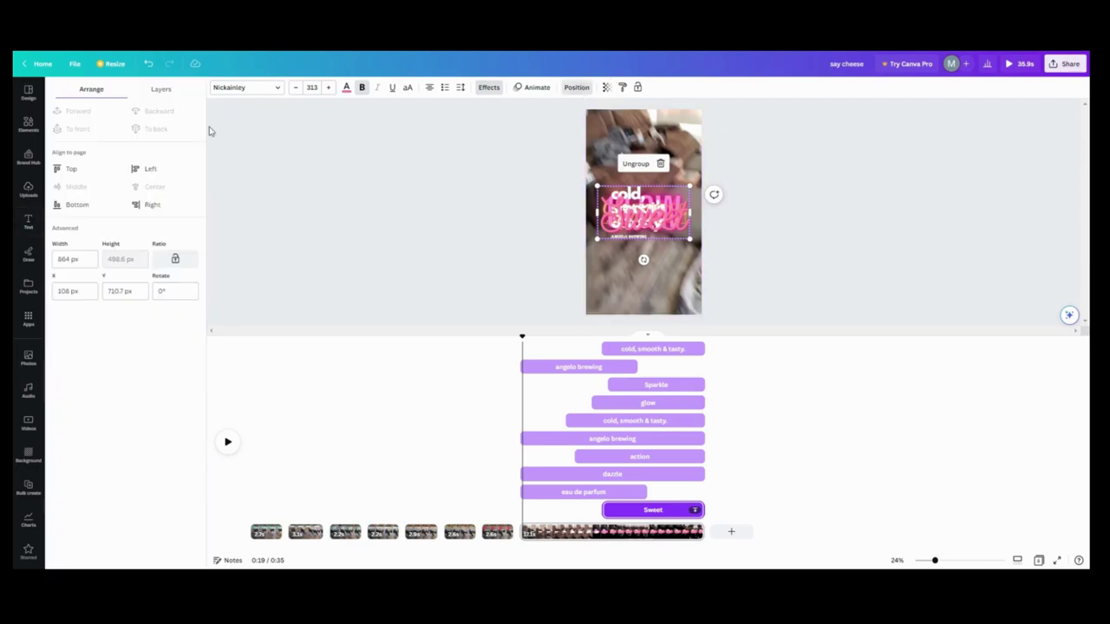
pyautogui.click(161, 88)
pyautogui.click(126, 172)
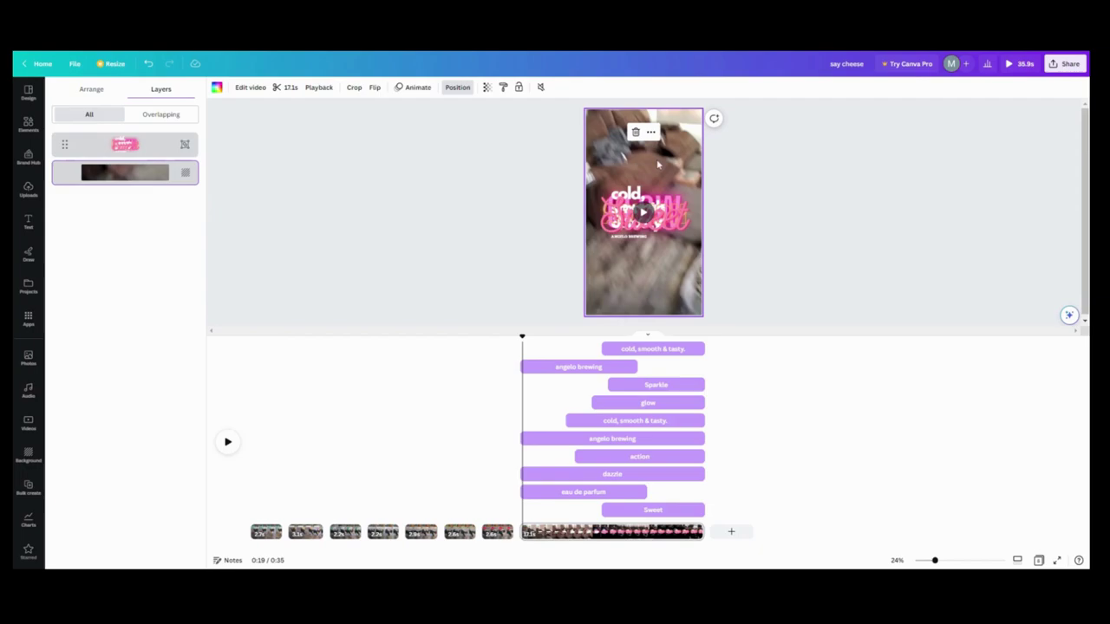
pyautogui.click(653, 132)
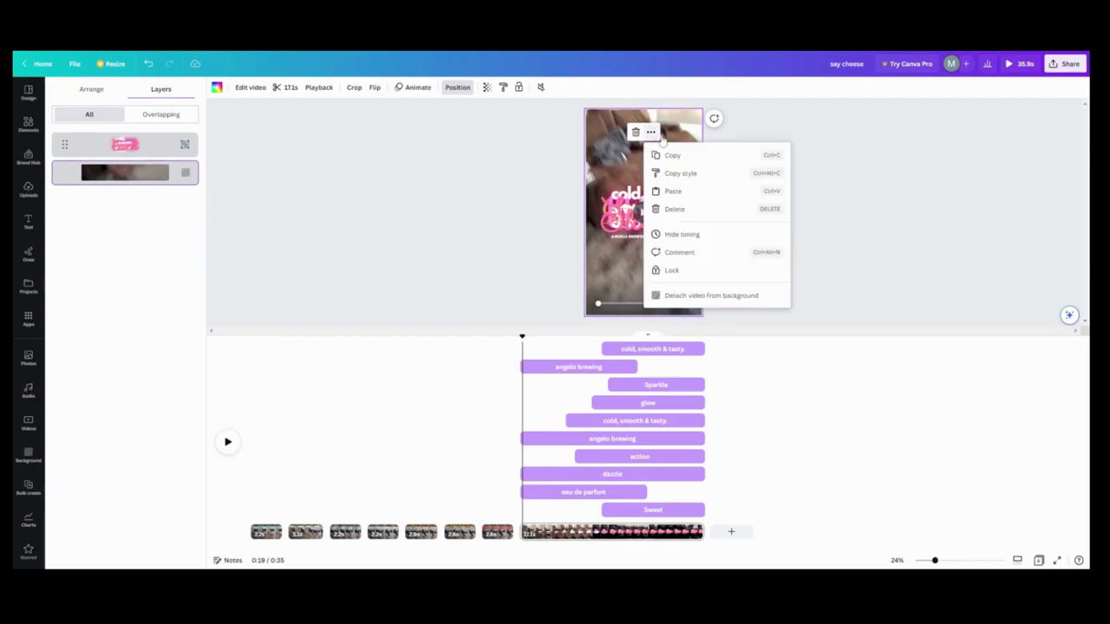
pyautogui.click(701, 239)
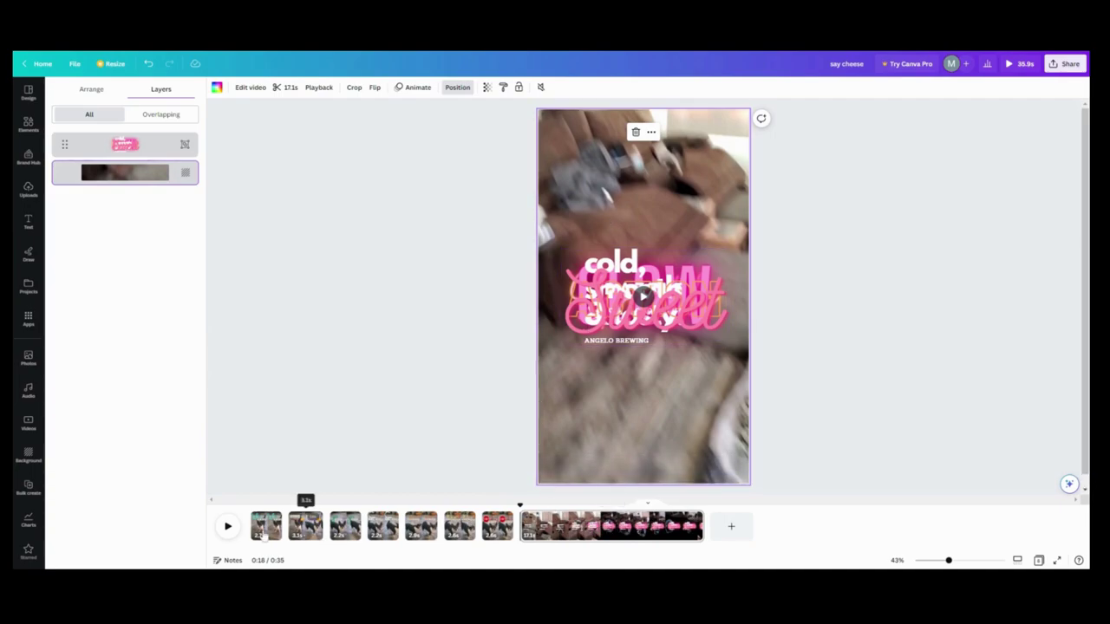
pyautogui.click(228, 527)
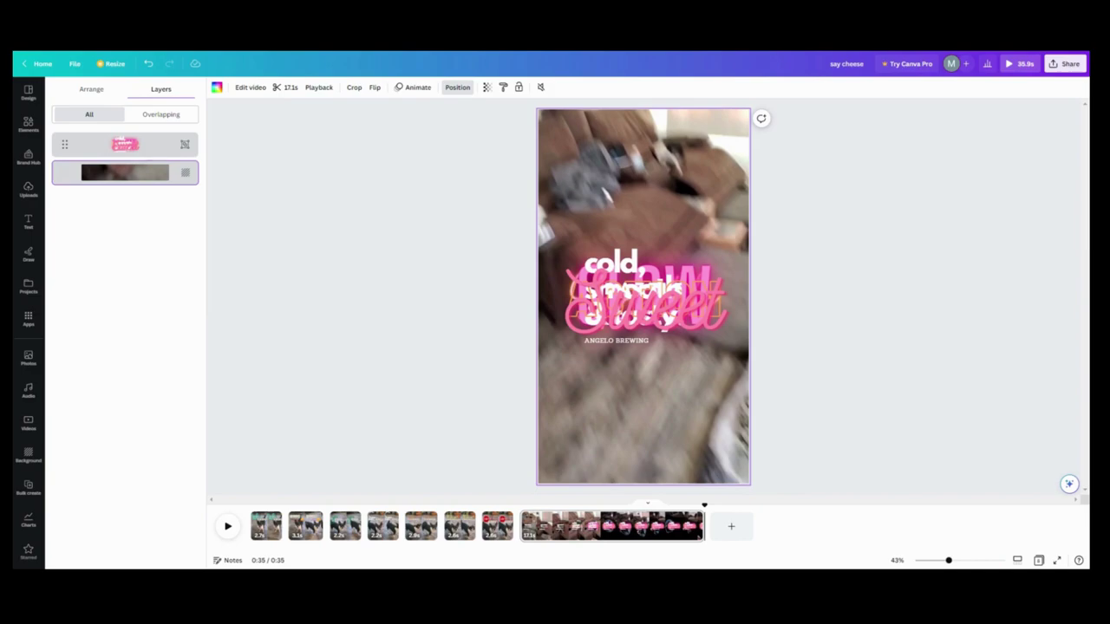
pyautogui.click(497, 525)
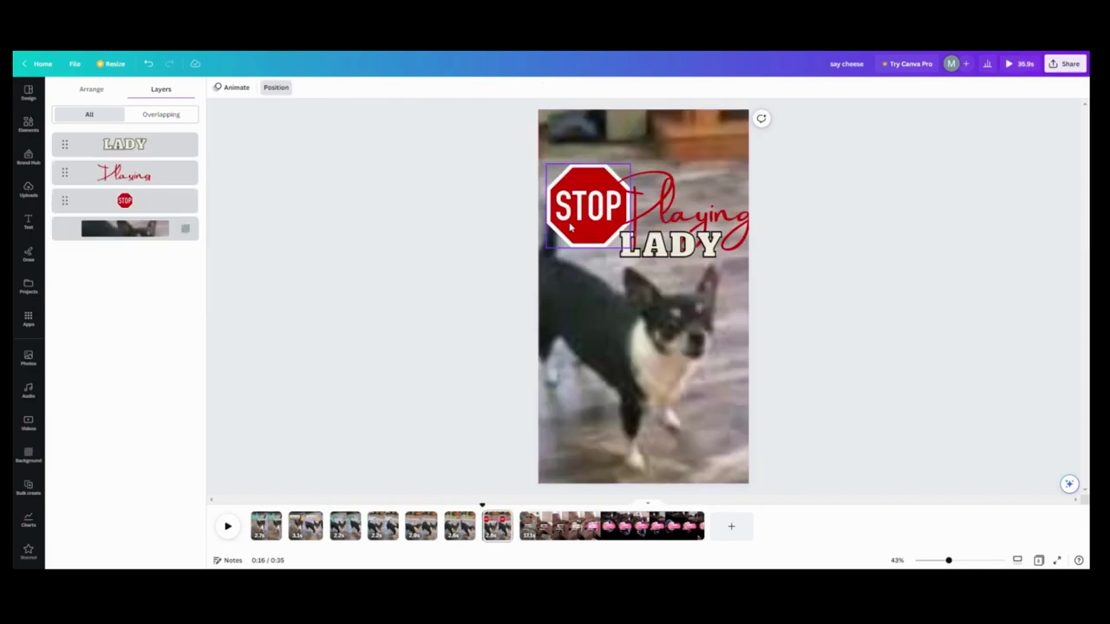
pyautogui.click(530, 527)
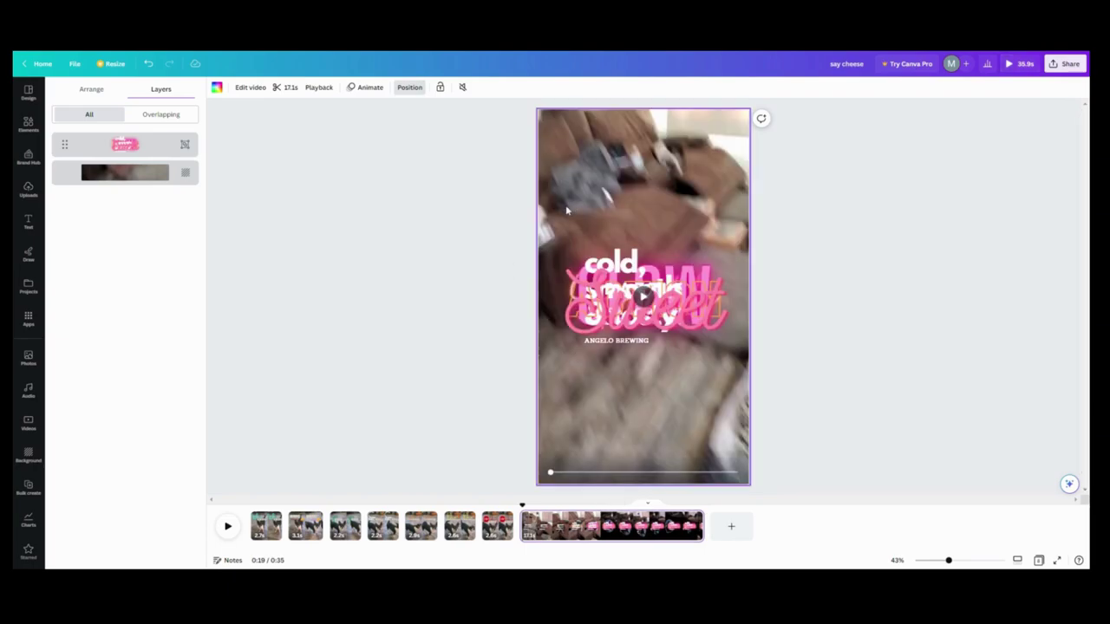
# Ungroup the text, move Sweet to the top of the frame and show its timing.
pyautogui.click(676, 339)
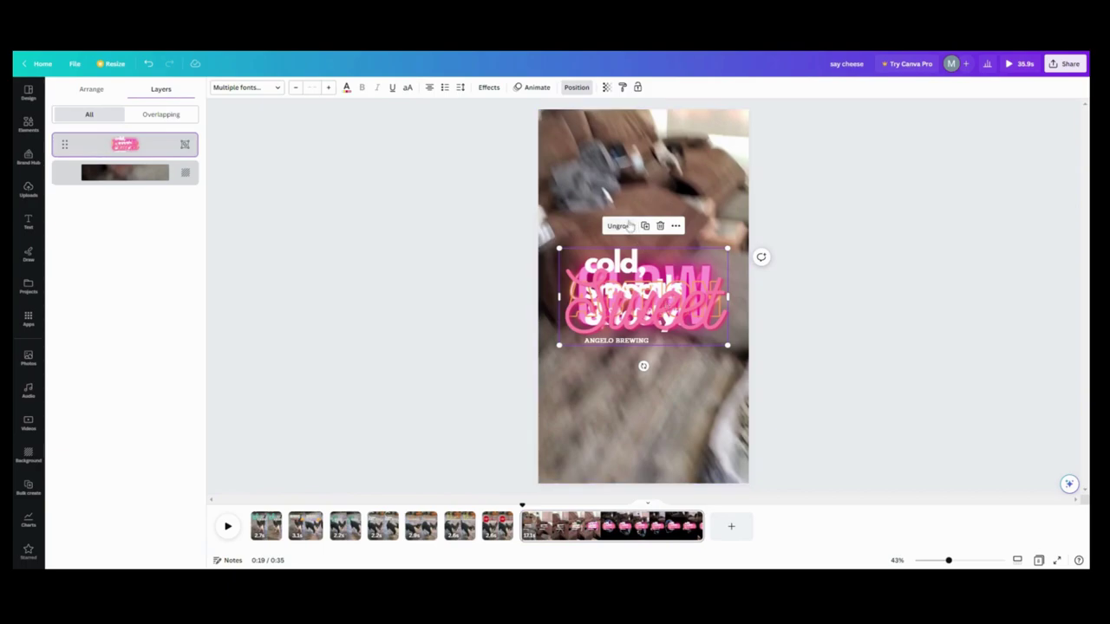
pyautogui.hotkey('ctrl', 'shift', 'g')
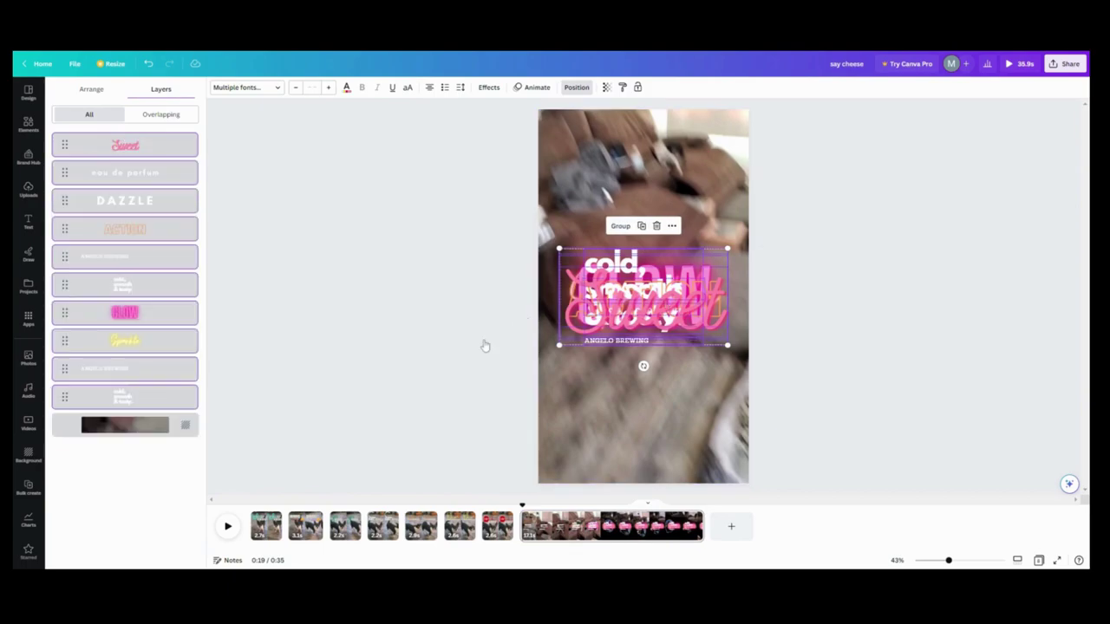
pyautogui.click(577, 86)
pyautogui.click(592, 402)
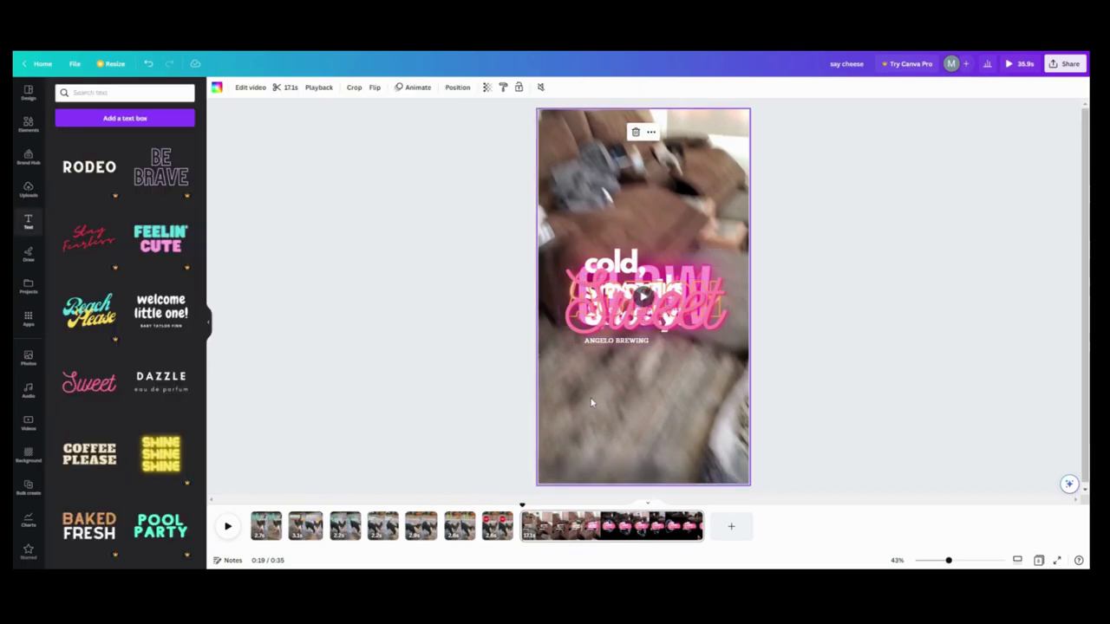
pyautogui.moveTo(715, 311); pyautogui.dragTo(715, 202)
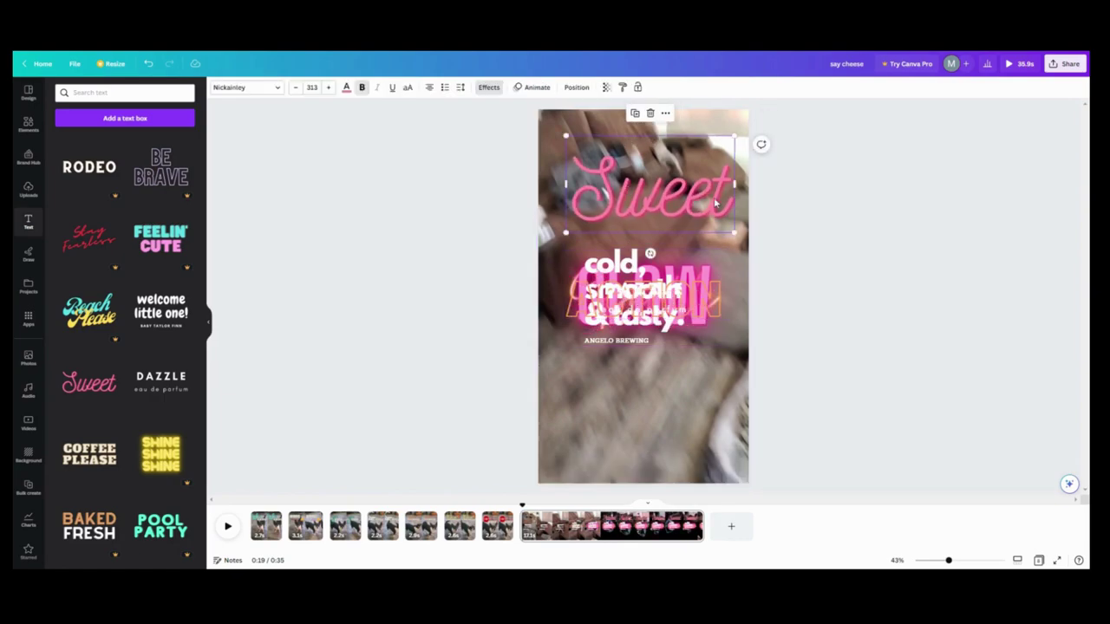
pyautogui.click(665, 112)
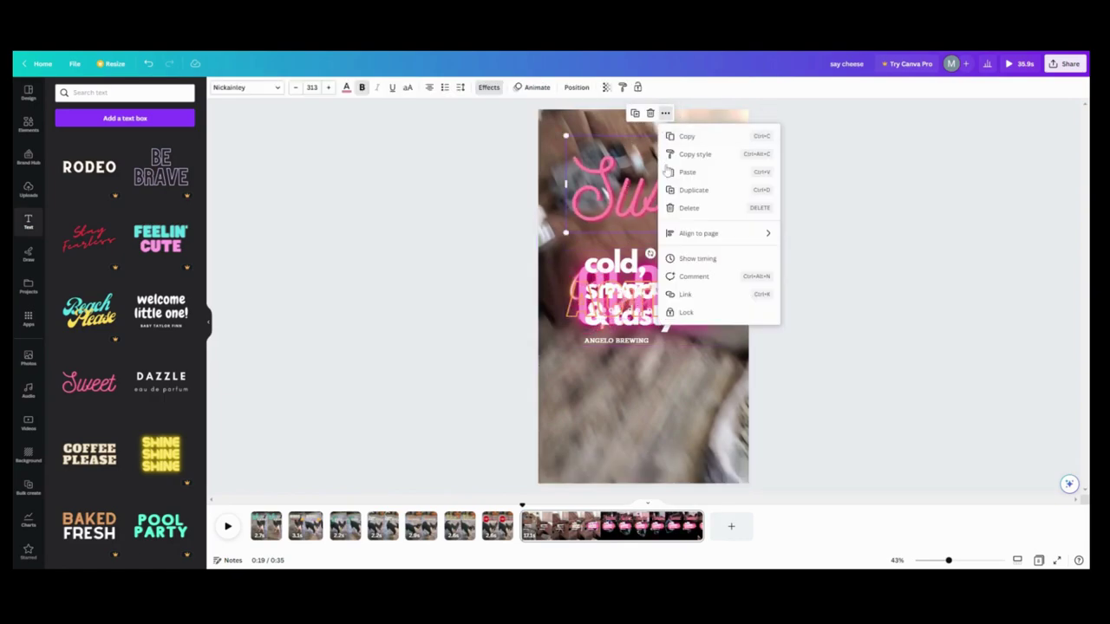
pyautogui.click(689, 259)
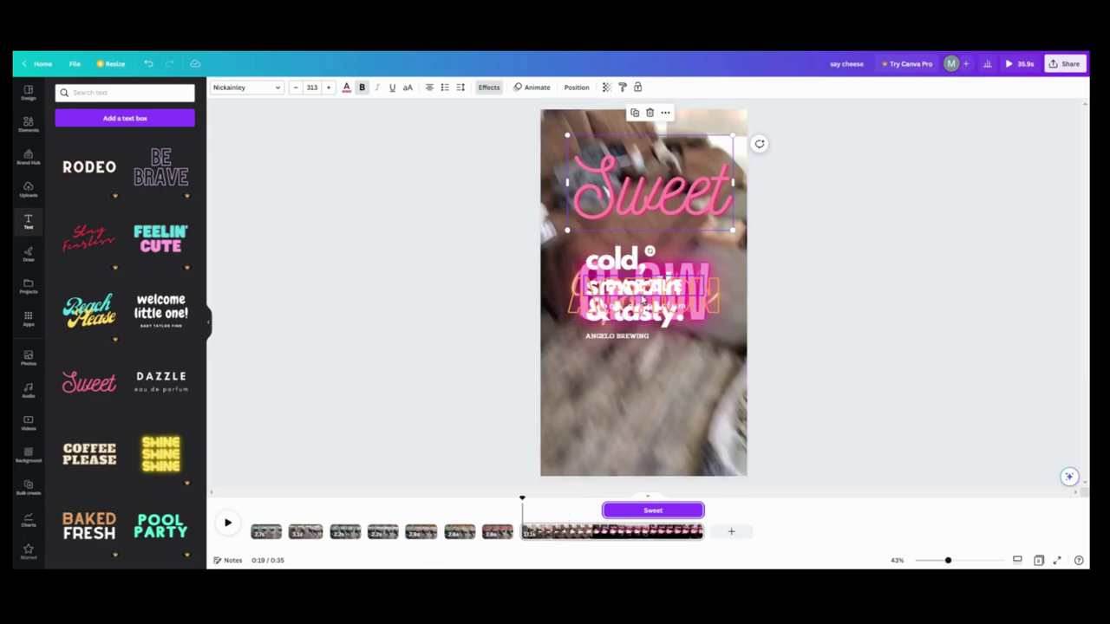
# Move DAZZLE below ANGELO BREWING and show its timing bar.
pyautogui.click(643, 300)
pyautogui.rightClick(662, 273)
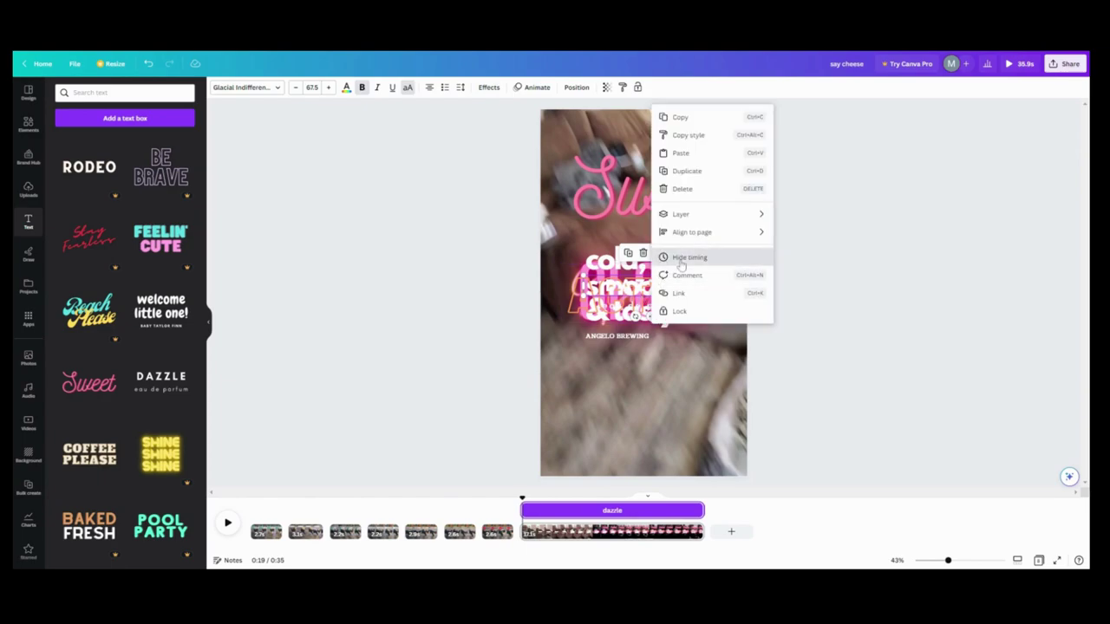
pyautogui.click(680, 259)
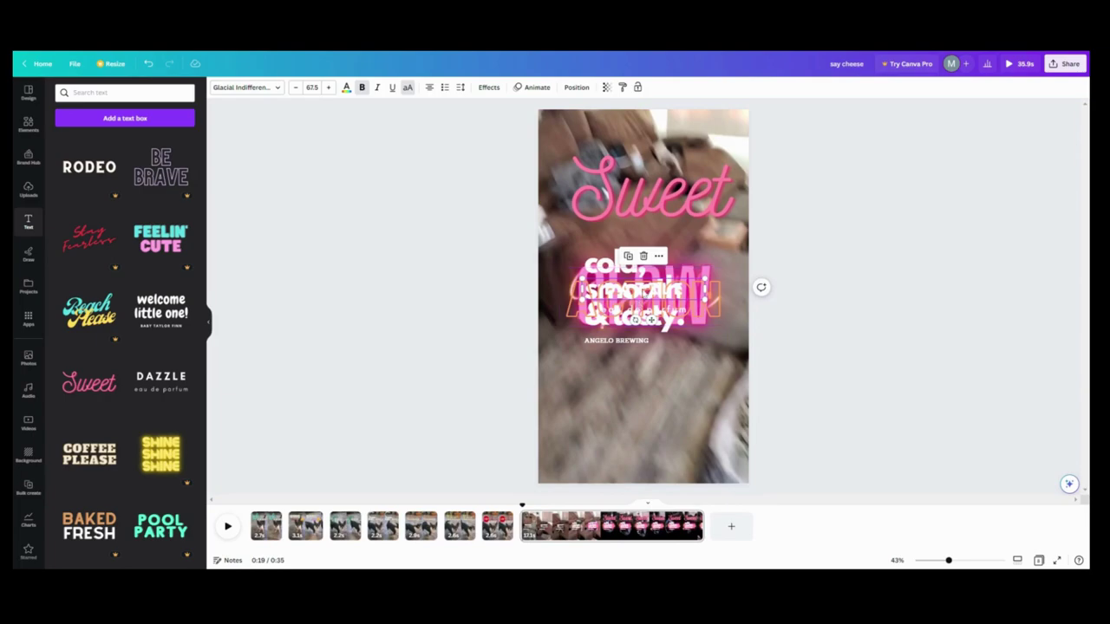
pyautogui.moveTo(644, 300); pyautogui.dragTo(643, 365)
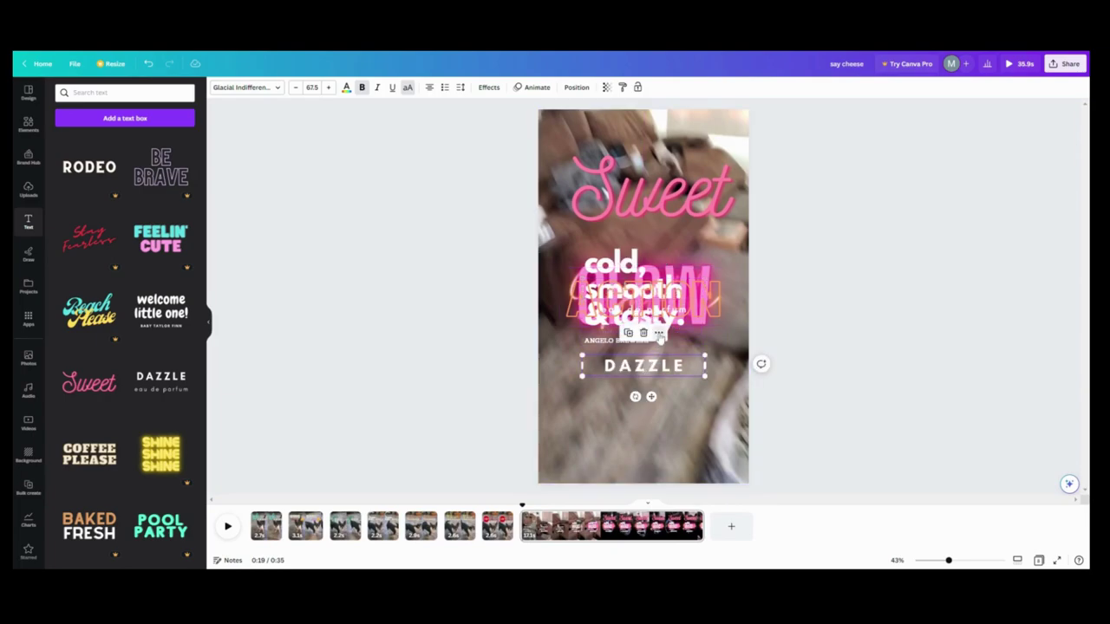
pyautogui.click(659, 335)
pyautogui.click(679, 256)
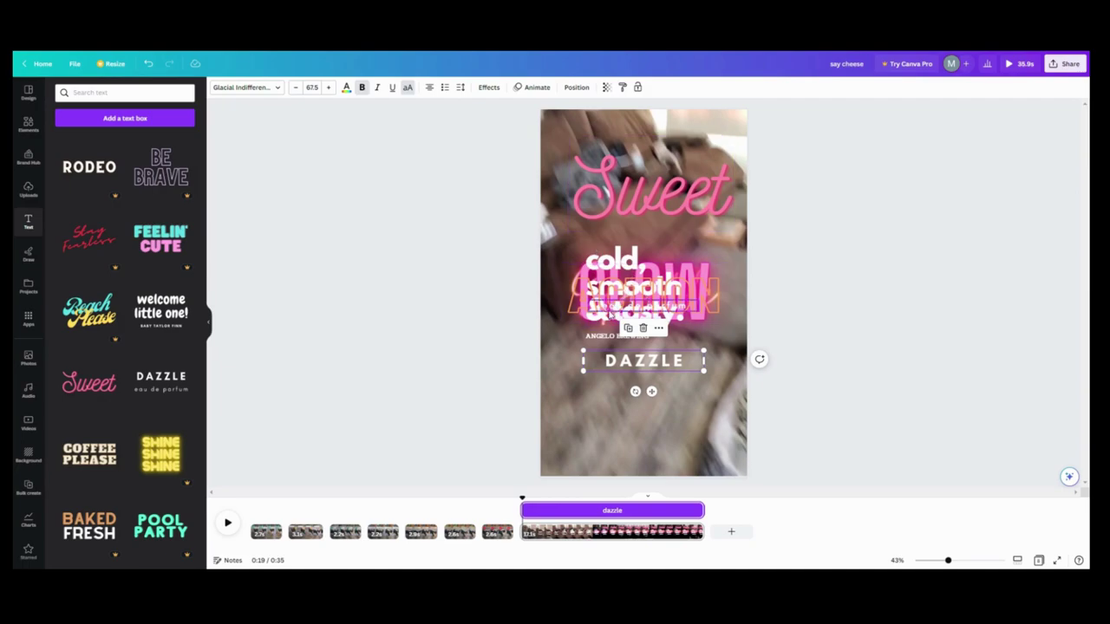
# Select the Sparkle layer and its options, then jump to the first clip with What and LADY.
pyautogui.click(578, 90)
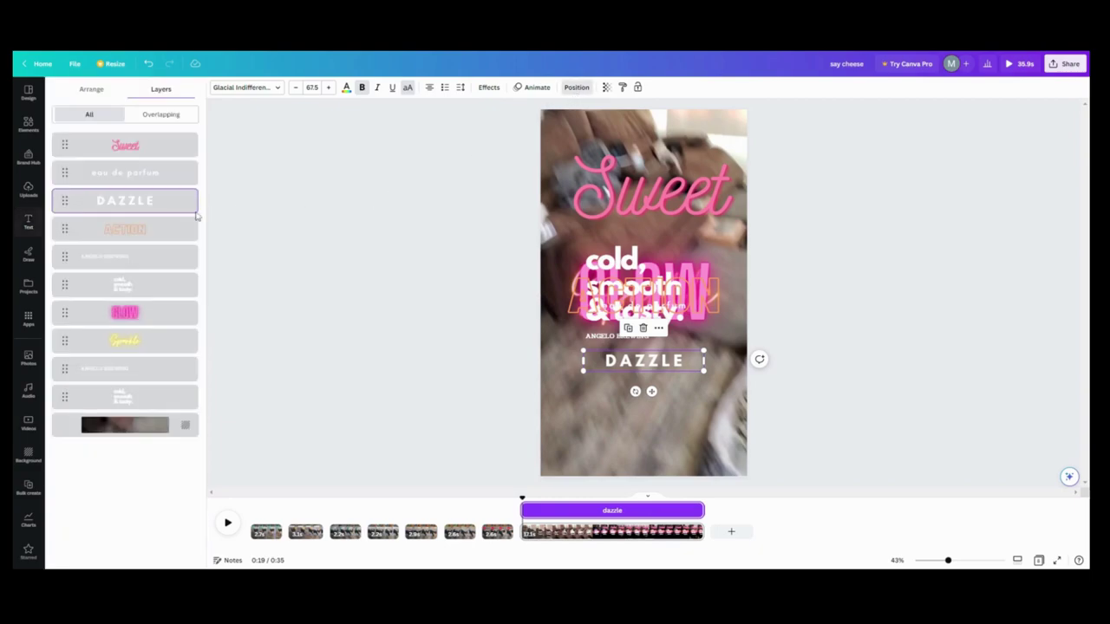
pyautogui.click(144, 342)
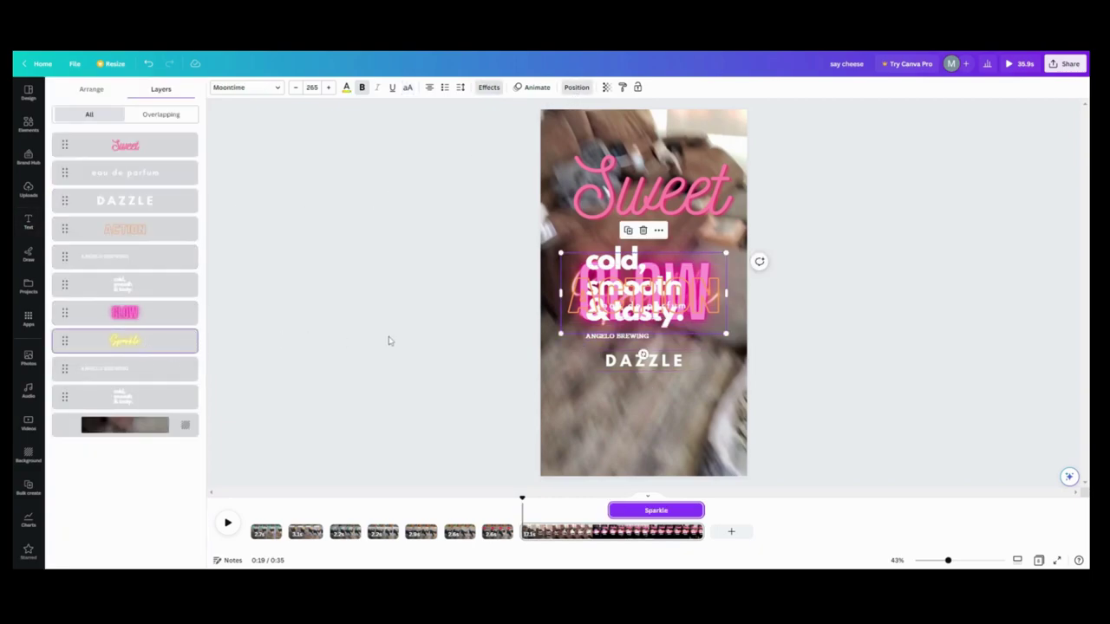
pyautogui.click(658, 231)
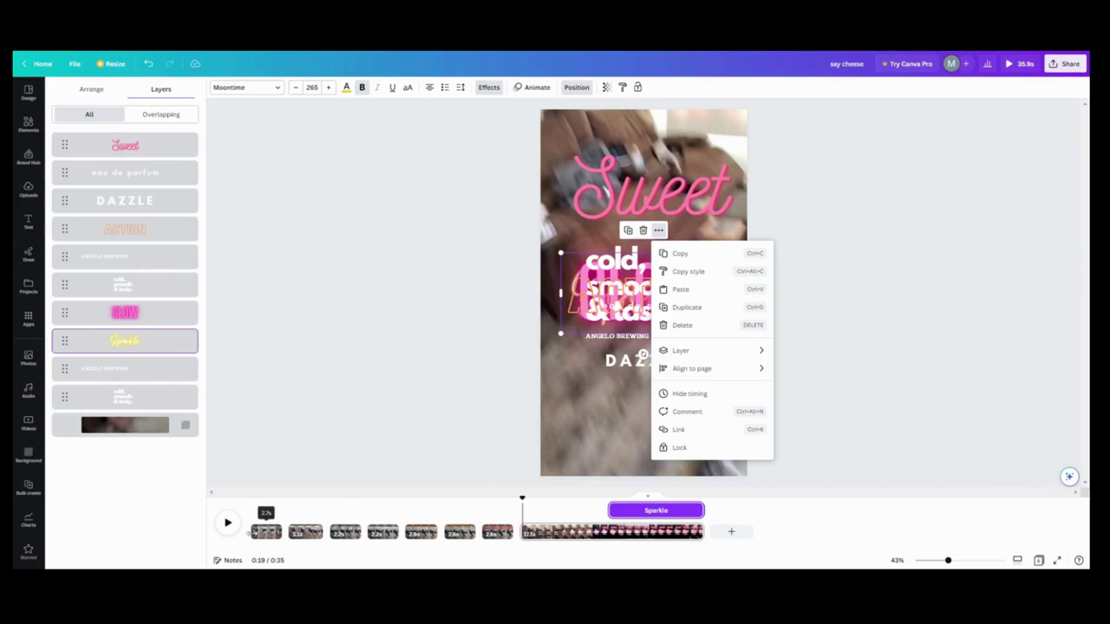
pyautogui.click(266, 532)
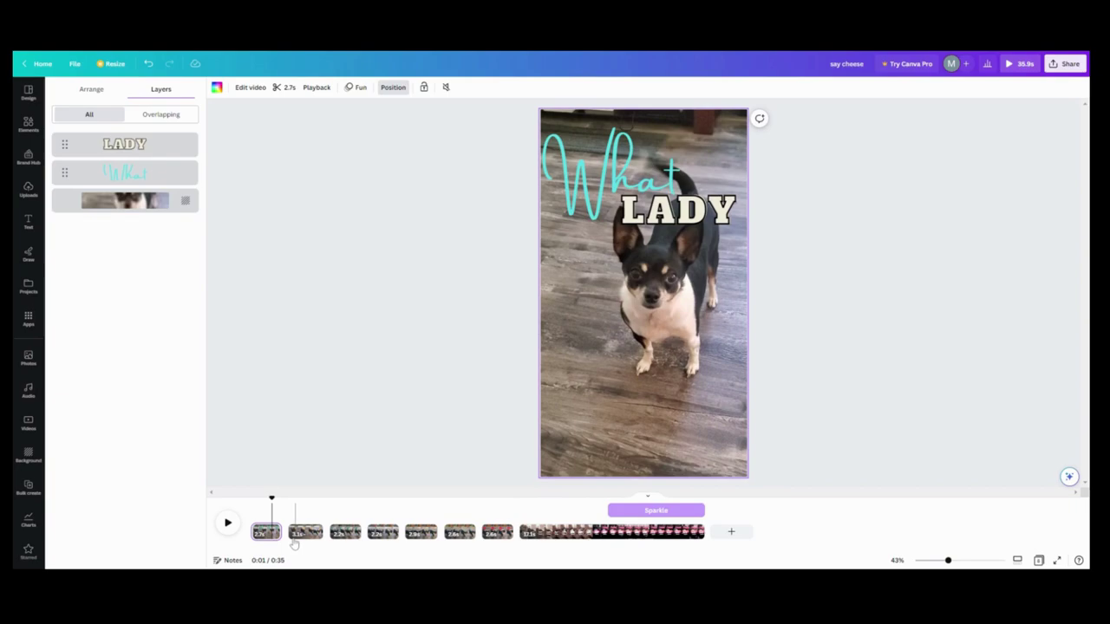
# Step through the second and third clips to the fourth clip with the CREAMY text.
pyautogui.click(298, 533)
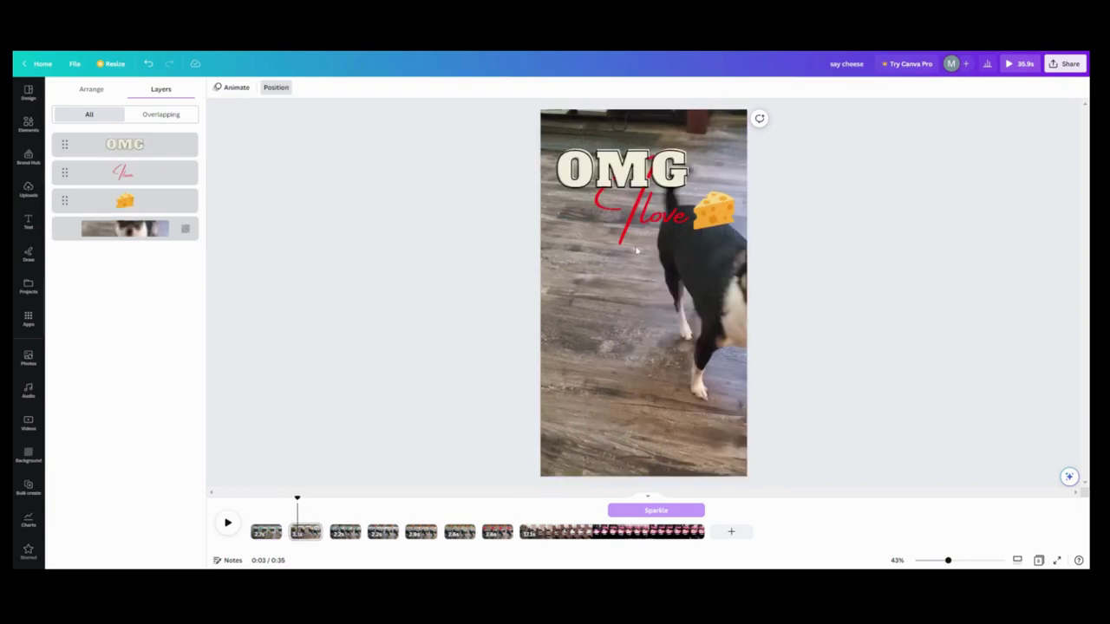
pyautogui.click(344, 531)
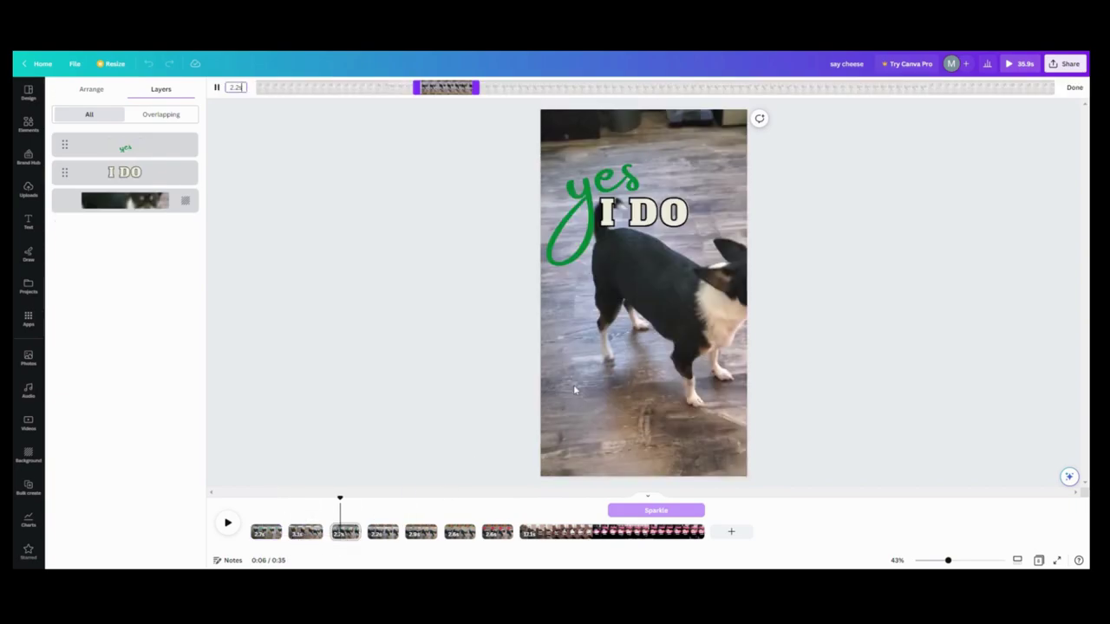
pyautogui.press('Escape')
pyautogui.click(382, 532)
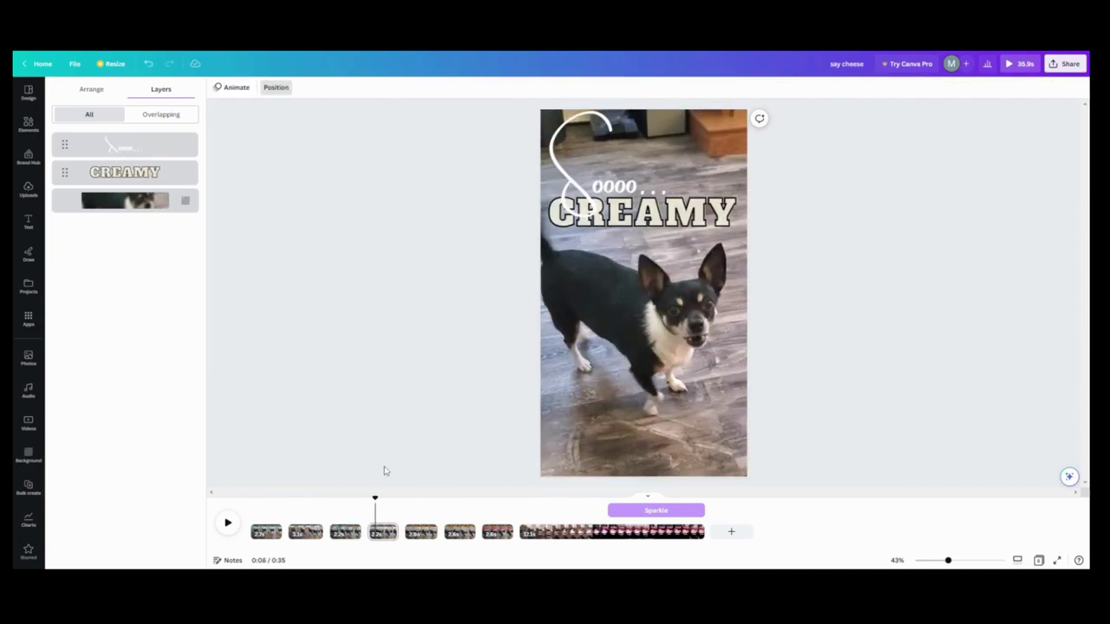